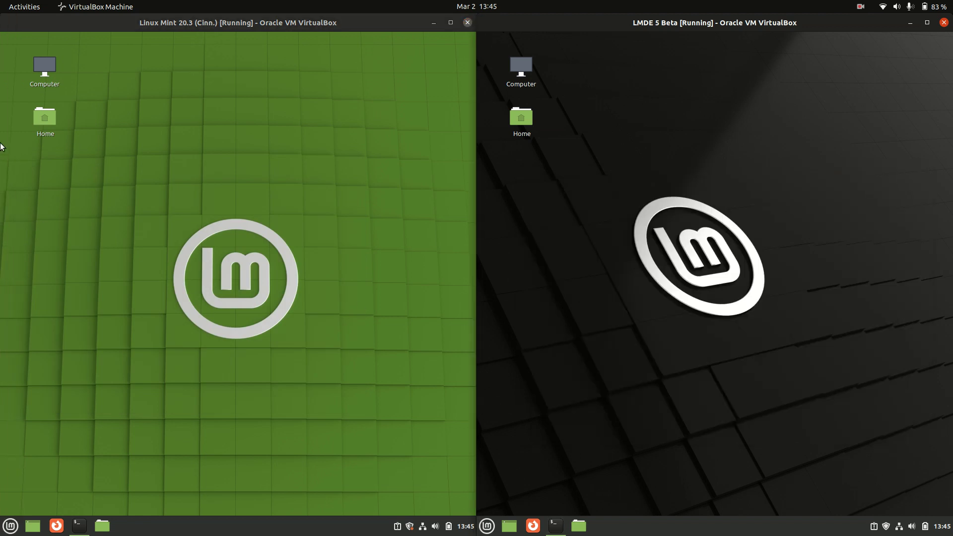
Drag within the Linux Mint 20.3 and LMDE 5 VM windows to give each machine focus.
left_click_drag(97, 149, 342, 418)
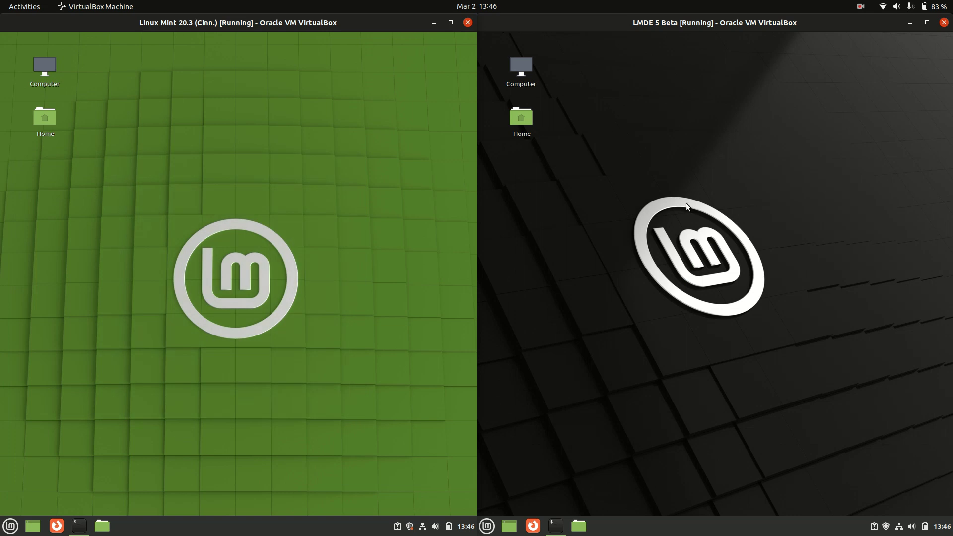
left_click_drag(655, 213, 852, 404)
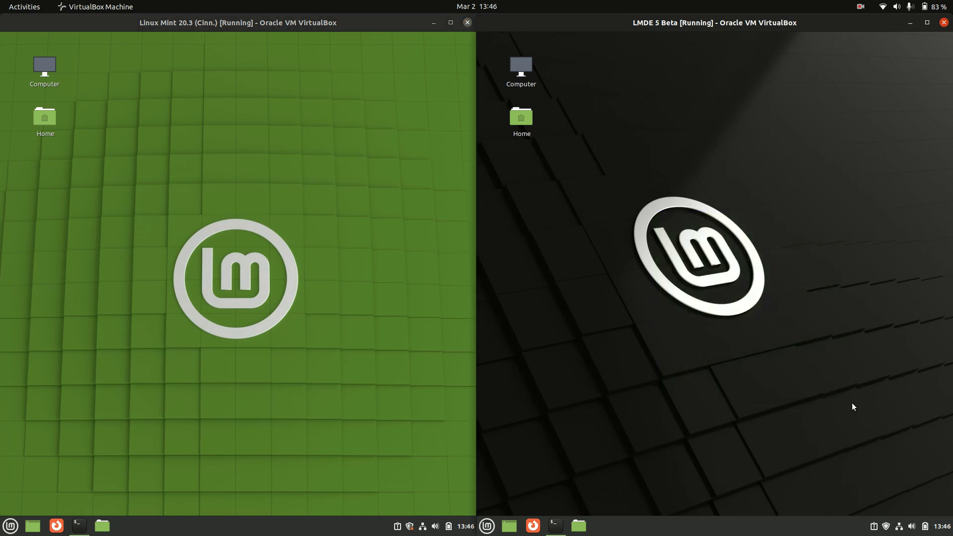
left_click_drag(659, 214, 880, 454)
left_click_drag(605, 181, 835, 427)
left_click_drag(181, 238, 379, 421)
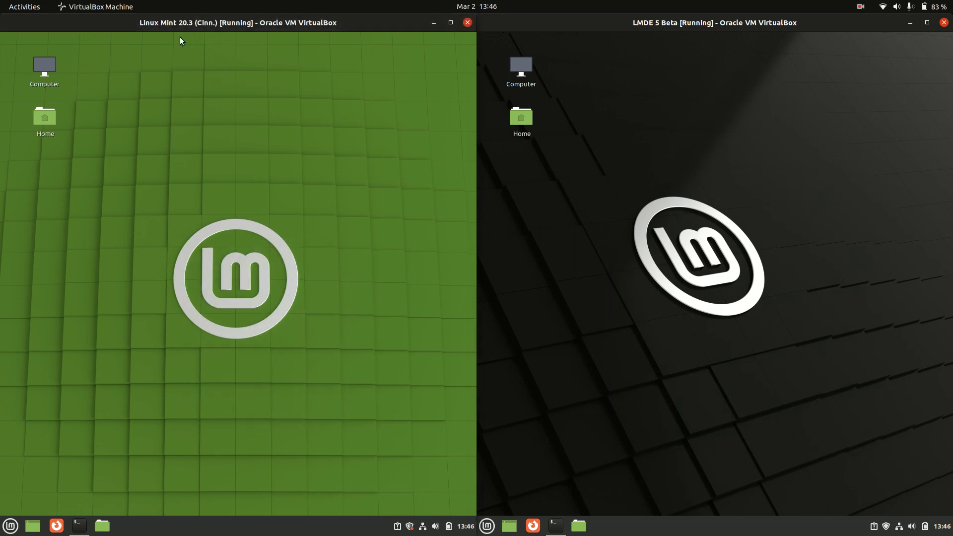
left_click_drag(183, 162, 342, 386)
left_click_drag(663, 166, 834, 389)
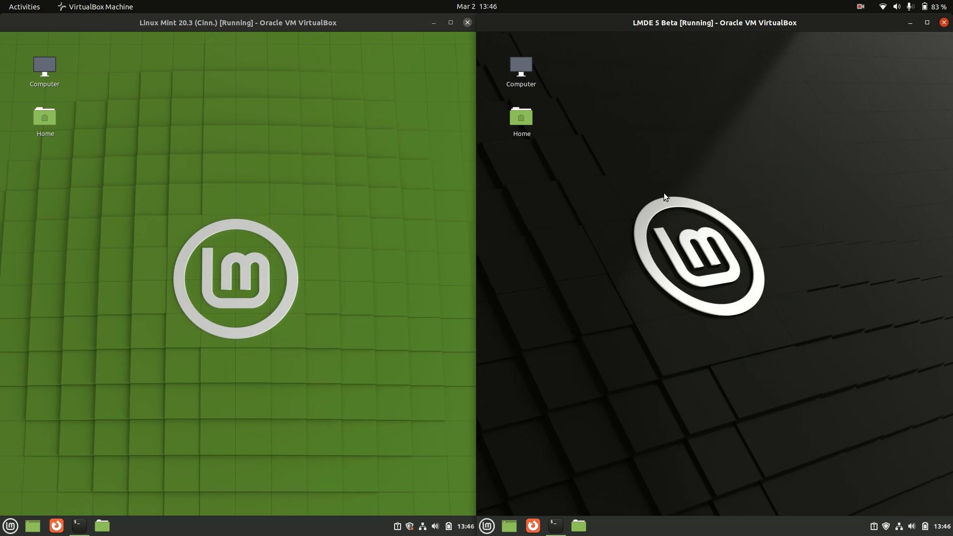
Open the Cinnamon application menu in both the Mint 20.3 and LMDE 5 guests.
left_click(178, 259)
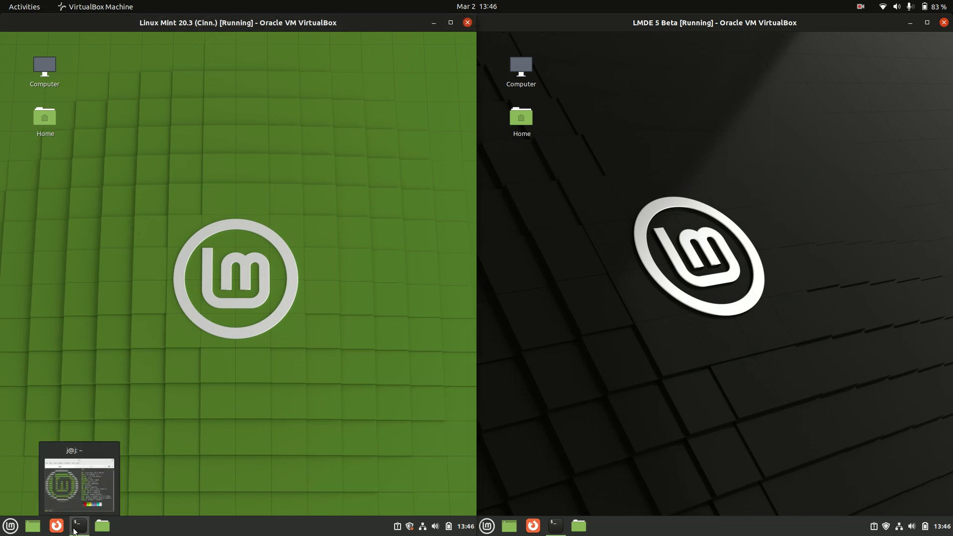
left_click(11, 525)
left_click(486, 526)
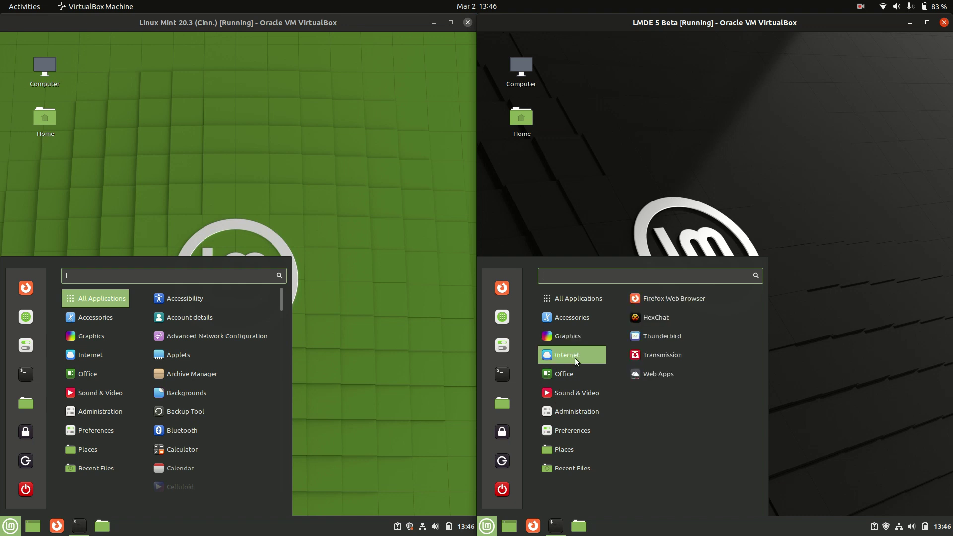
Close both application menus and open the Home folder in each guest's Nemo file manager.
left_click(407, 294)
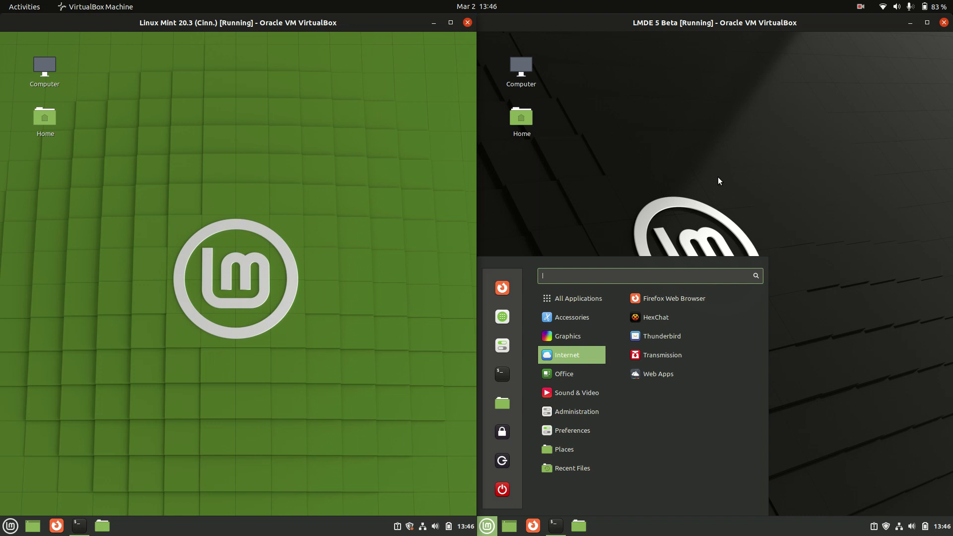
left_click(719, 179)
left_click(580, 525)
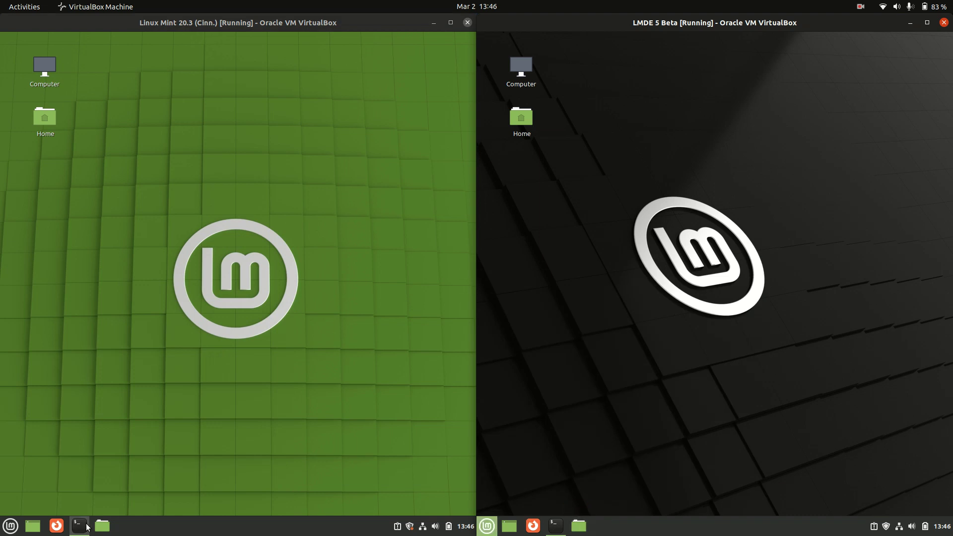
left_click(108, 527)
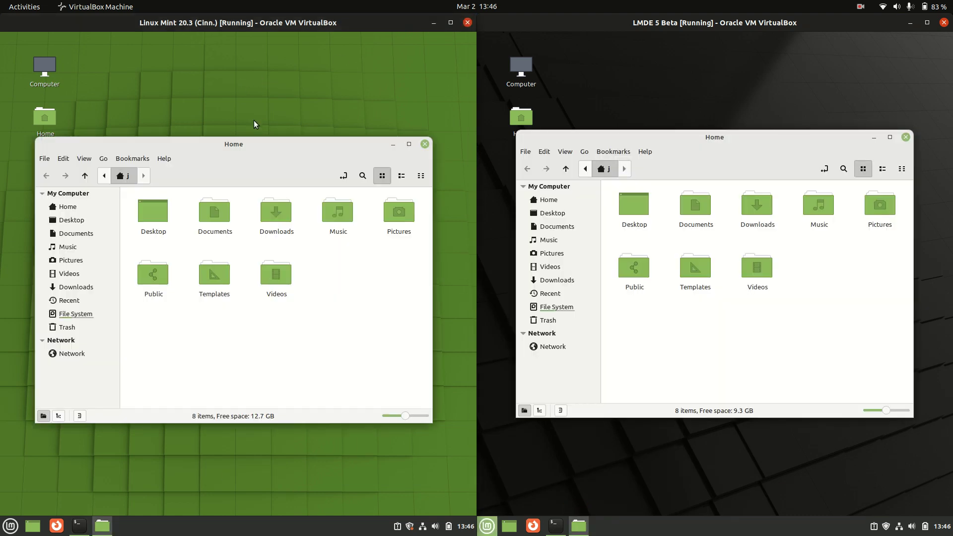
Compare About Nemo versions: 5.2.3 on Mint and 5.2.4 on LMDE, then close both dialogs.
left_click_drag(256, 136, 260, 114)
left_click(169, 136)
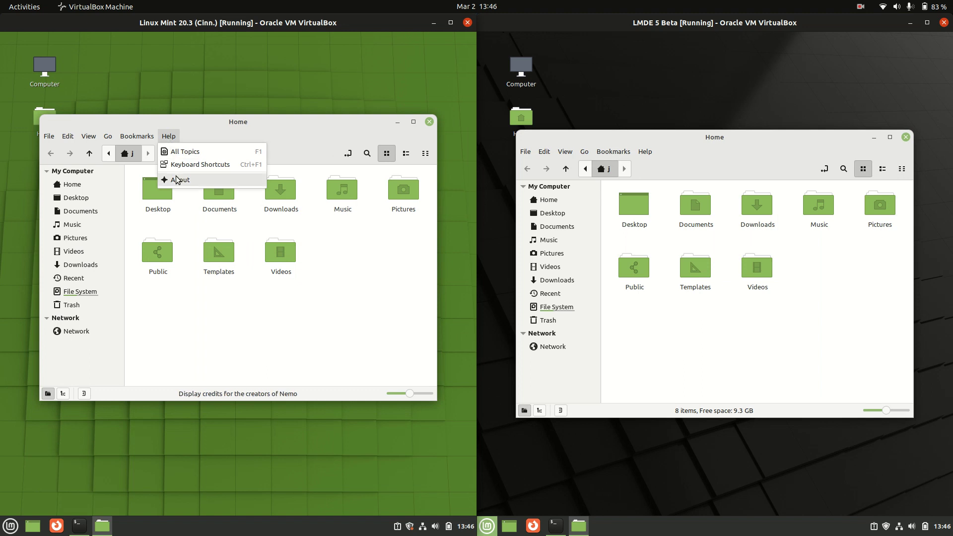
left_click(307, 177)
left_click(646, 152)
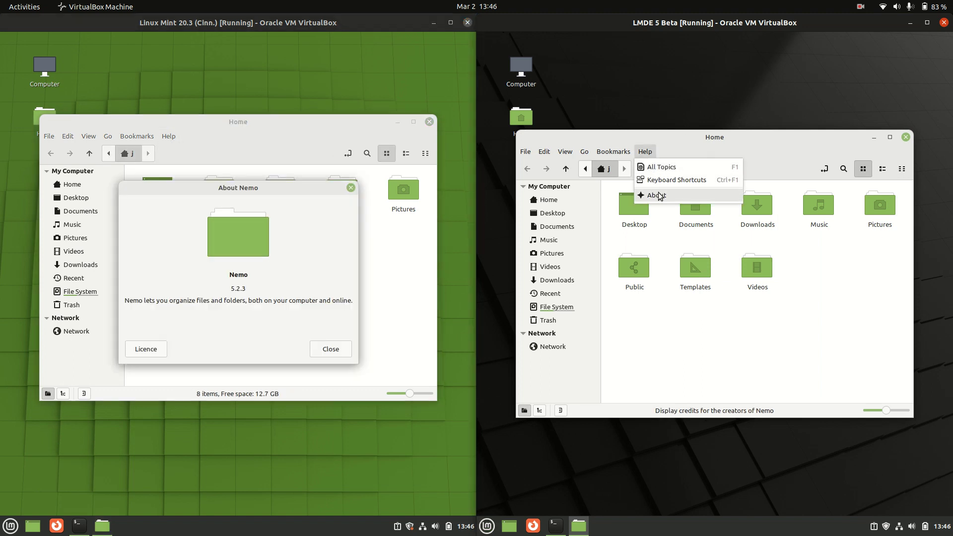
left_click(662, 193)
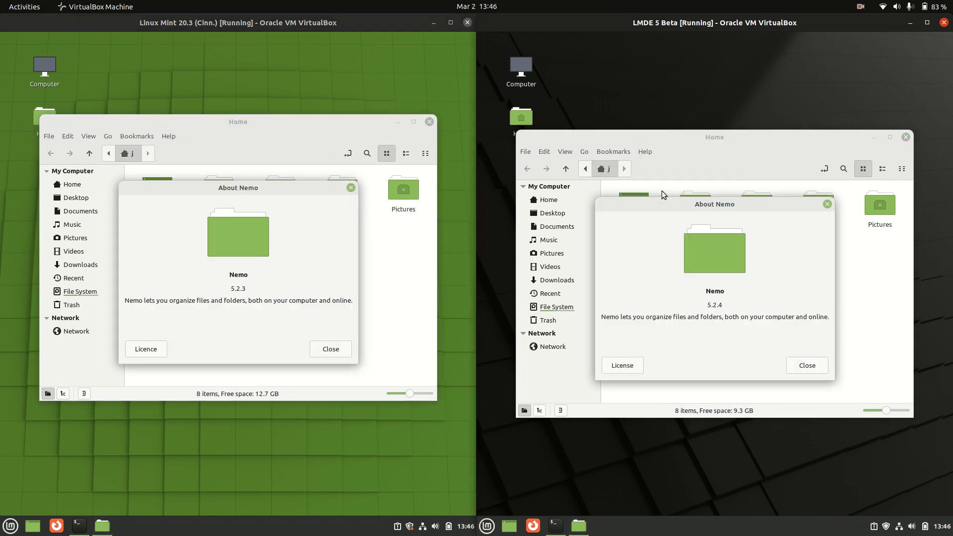
left_click(351, 189)
left_click(827, 204)
Show the folder context menu in both Home windows, dismiss them, and close Mint's Home window.
right_click(357, 281)
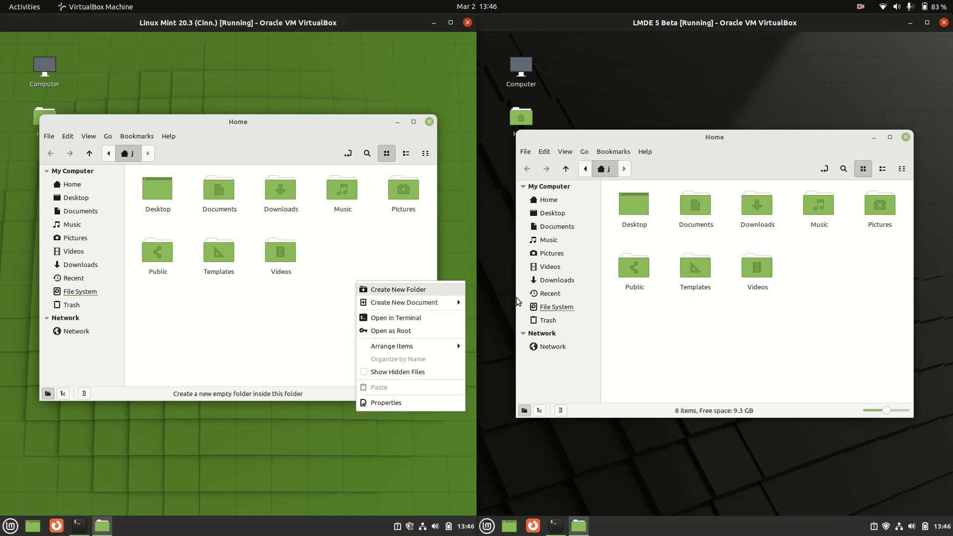
right_click(841, 334)
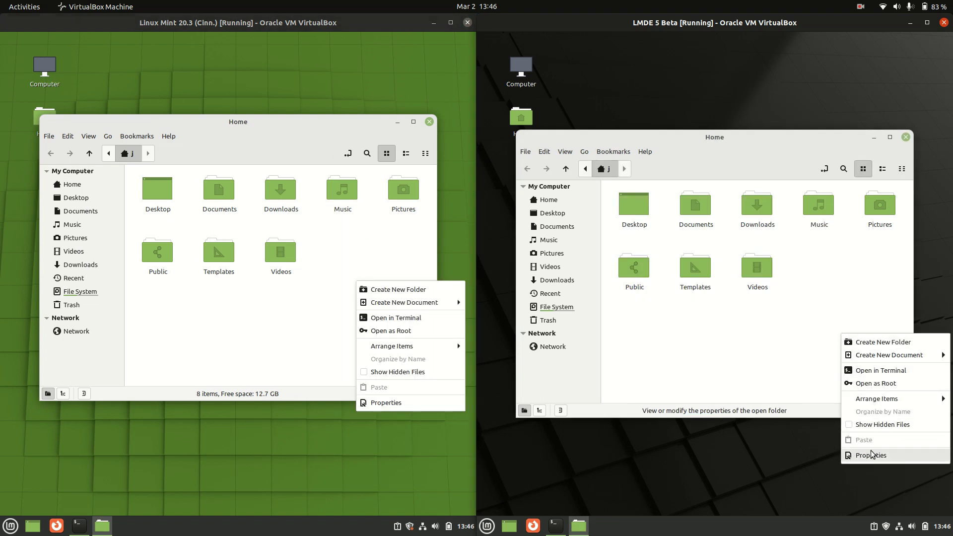
left_click(433, 163)
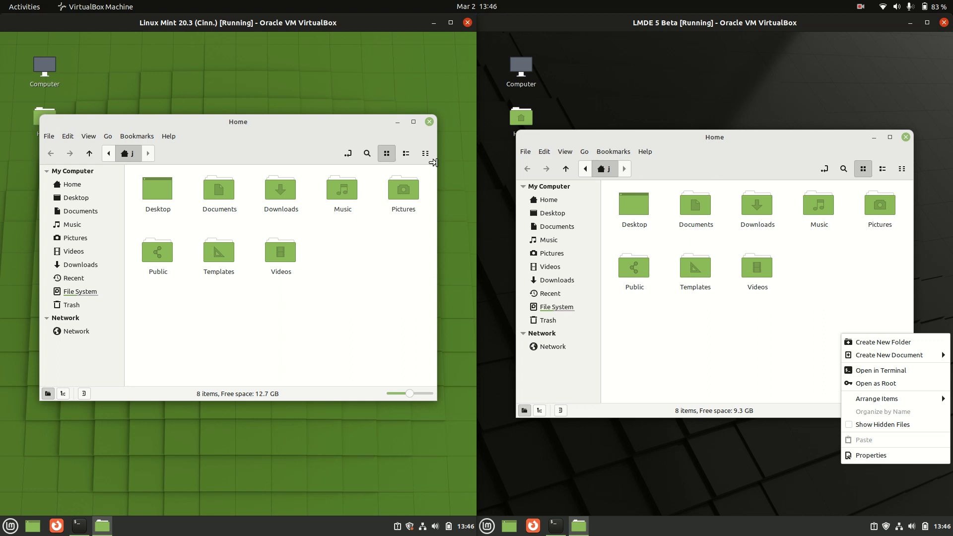
left_click(430, 122)
left_click(916, 137)
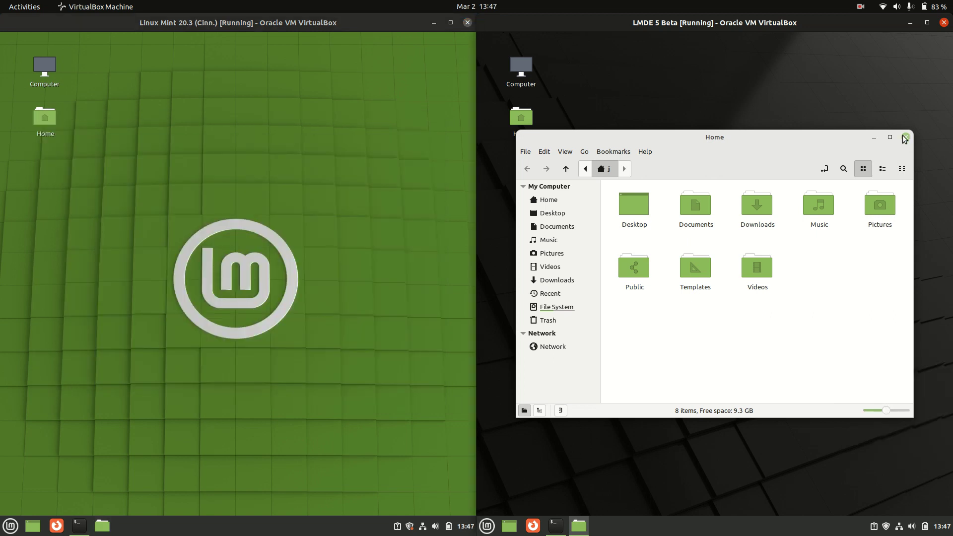
left_click(906, 137)
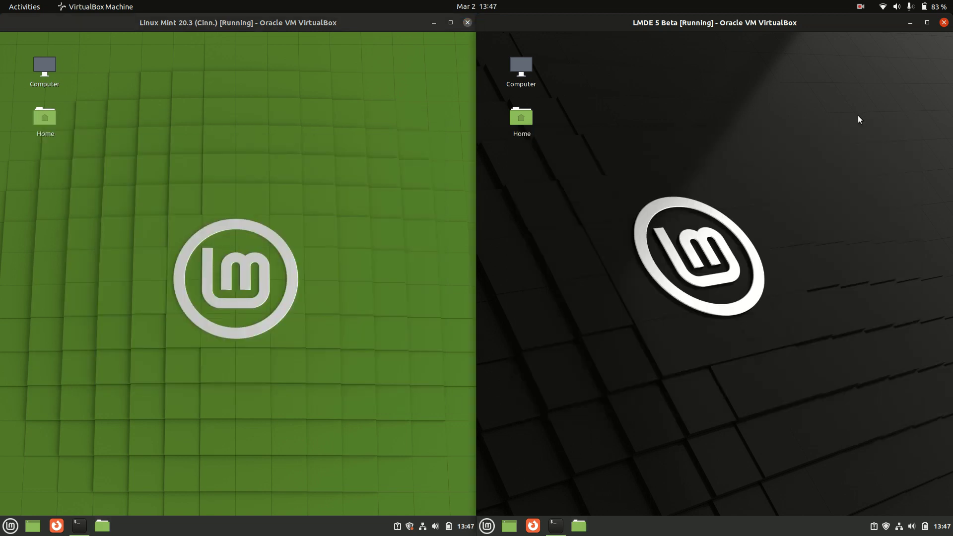
left_click(75, 530)
left_click(549, 532)
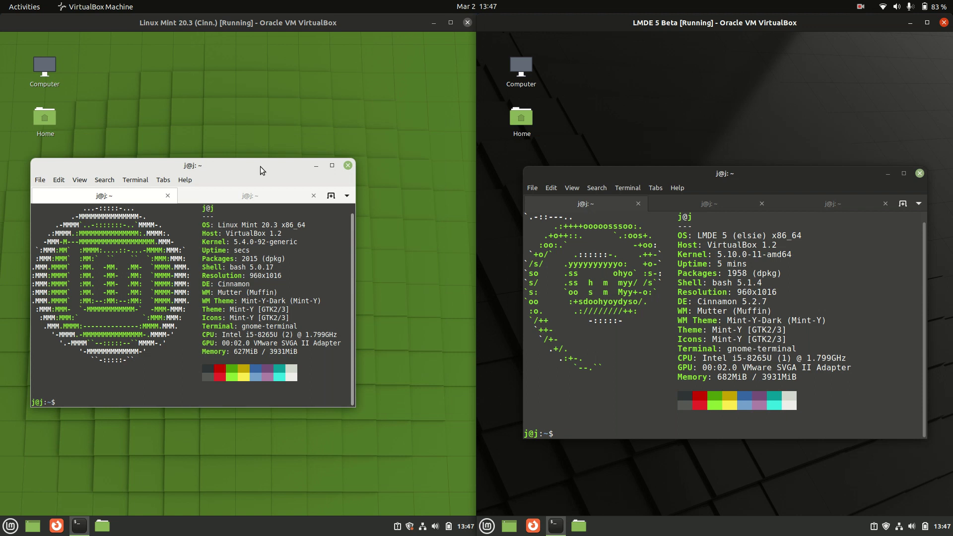
left_click_drag(261, 166, 341, 159)
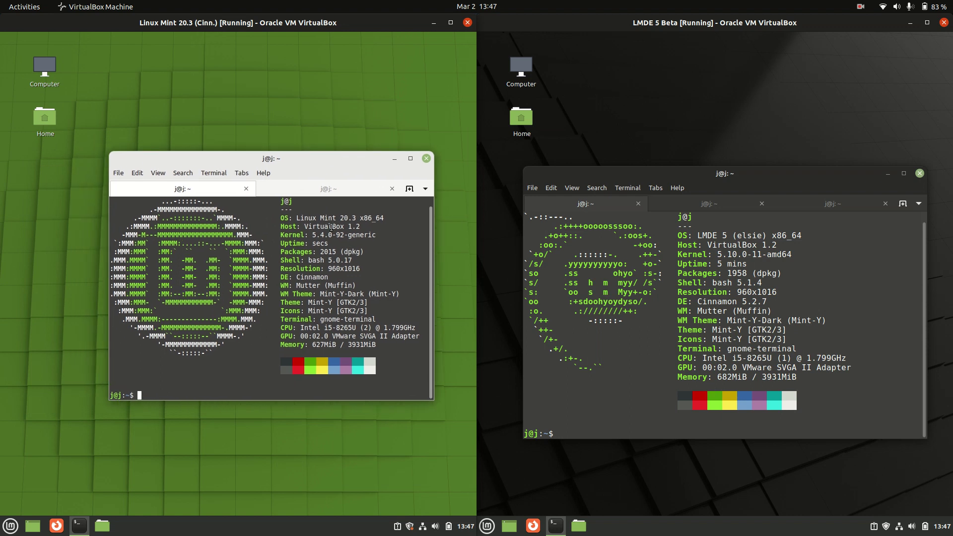
left_click_drag(308, 236, 375, 236)
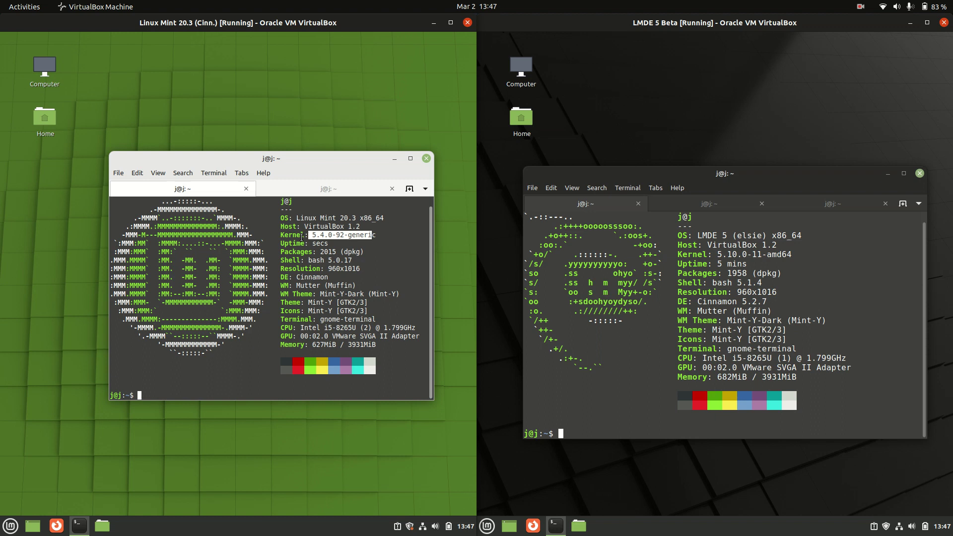
left_click(302, 237)
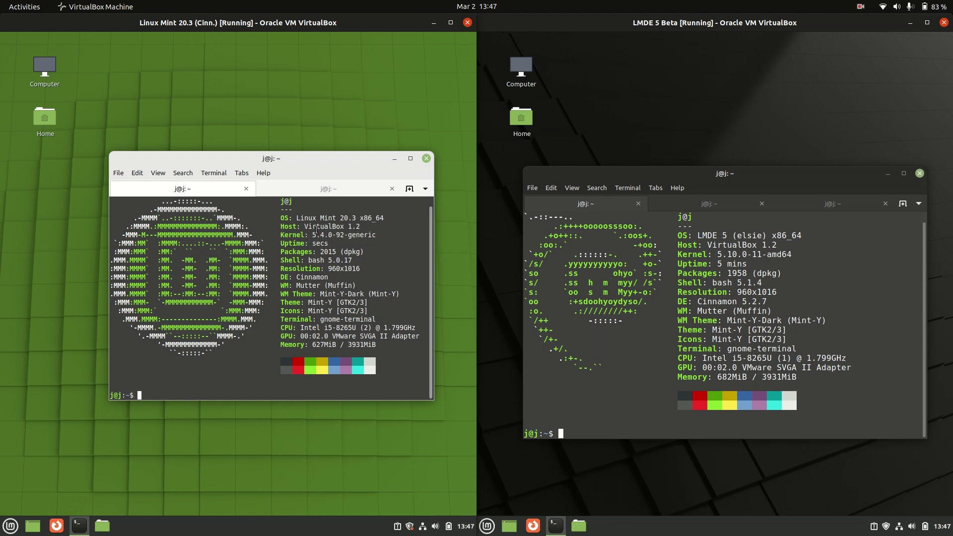
left_click_drag(315, 229, 331, 235)
left_click(331, 234)
left_click_drag(717, 254, 738, 254)
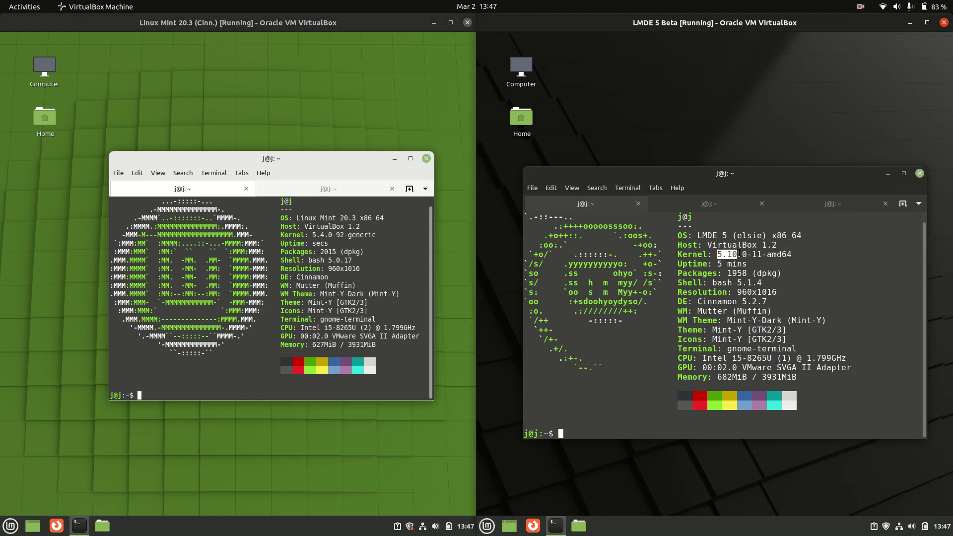
left_click(820, 207)
left_click_drag(699, 248, 737, 245)
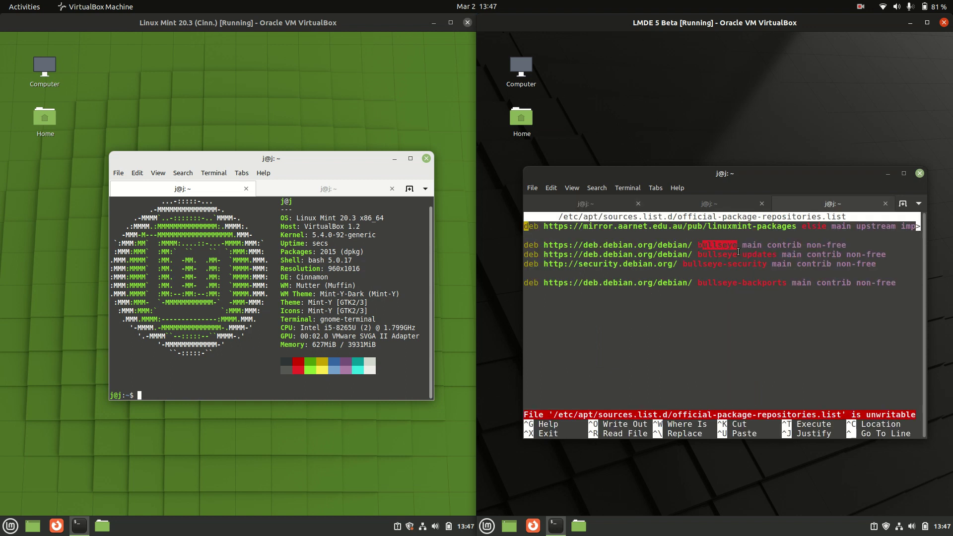
left_click(708, 206)
left_click(600, 202)
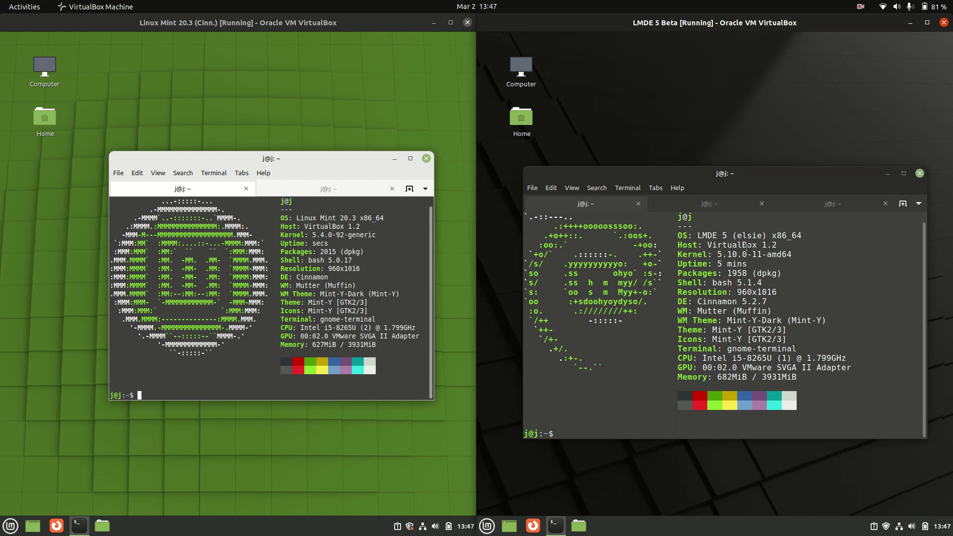
Highlight LMDE 5 on the OS line of LMDE's neofetch output and shift its terminal up.
left_click_drag(717, 246, 739, 247)
left_click(732, 258)
left_click_drag(697, 235, 735, 235)
left_click_drag(740, 178, 743, 171)
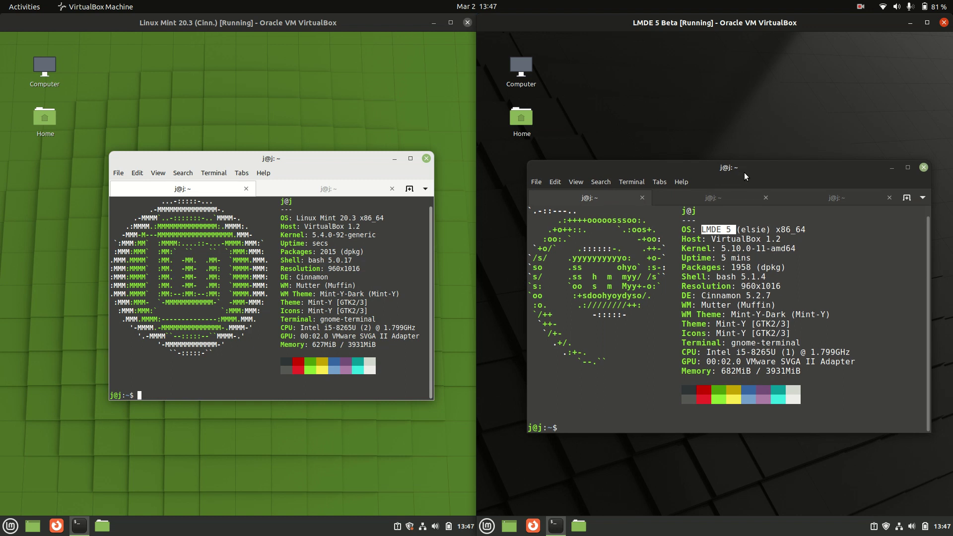
left_click_drag(744, 172, 741, 167)
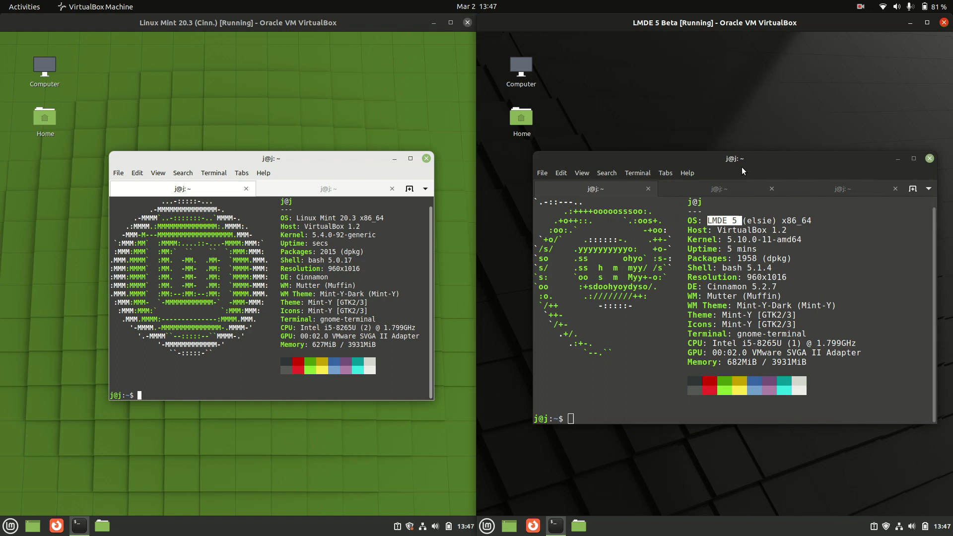
Highlight LMDE's kernel 5.10.0-11 and move both the Mint and LMDE terminals up and left.
left_click(287, 162)
left_click_drag(288, 162, 282, 163)
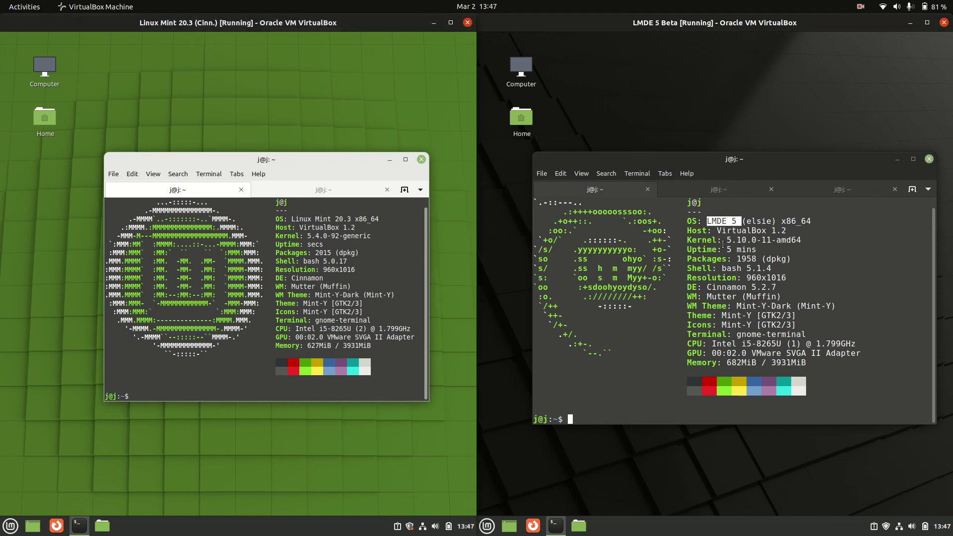
left_click_drag(722, 239, 781, 238)
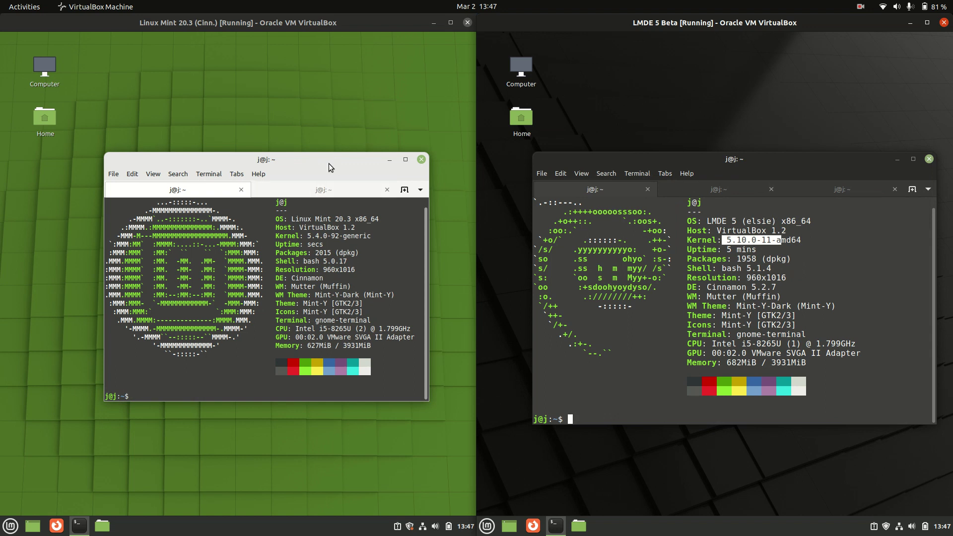
mouse_move(329, 163)
left_mouse_down()
mouse_move(305, 164)
mouse_move(330, 174)
mouse_move(323, 148)
left_mouse_up()
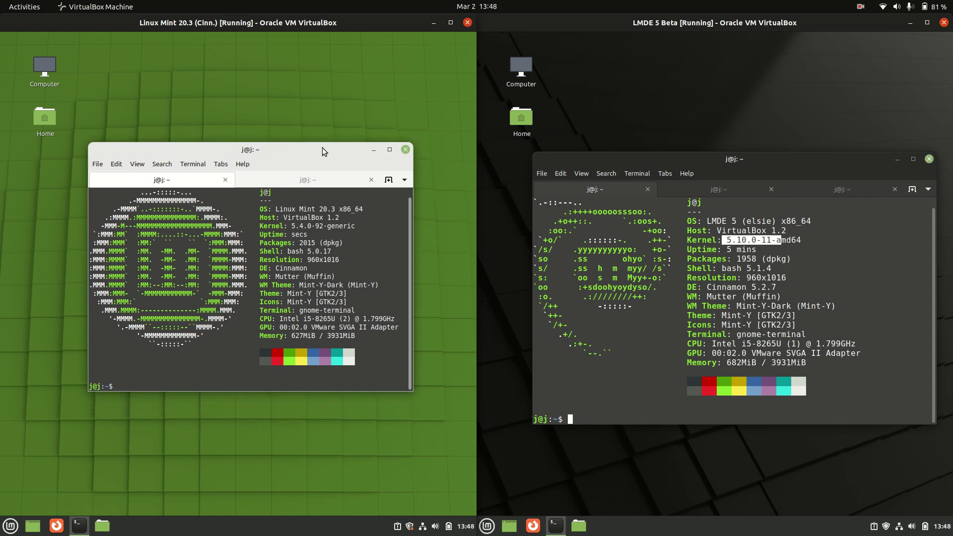
left_click_drag(740, 157, 722, 159)
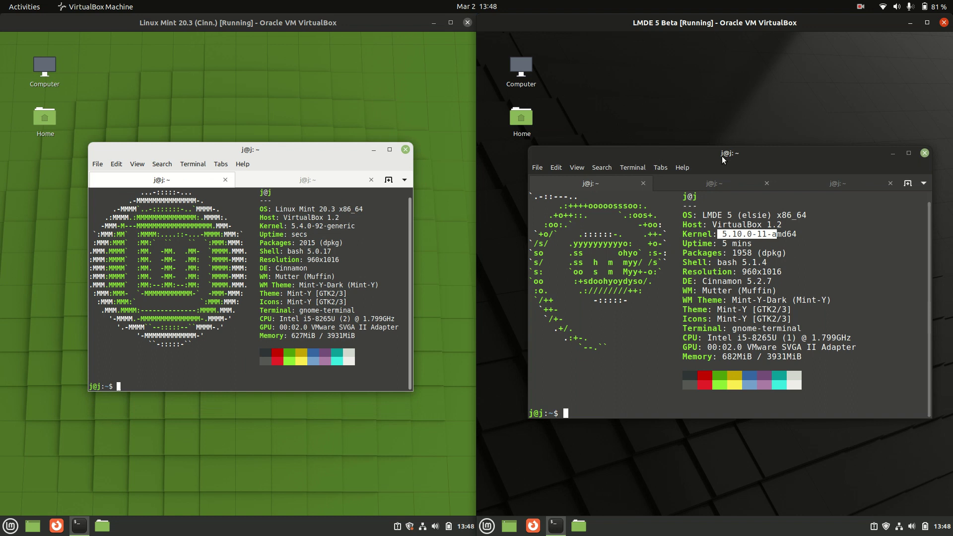
Open and dismiss LMDE's application menu, then nudge the LMDE terminal window upward.
left_click(487, 526)
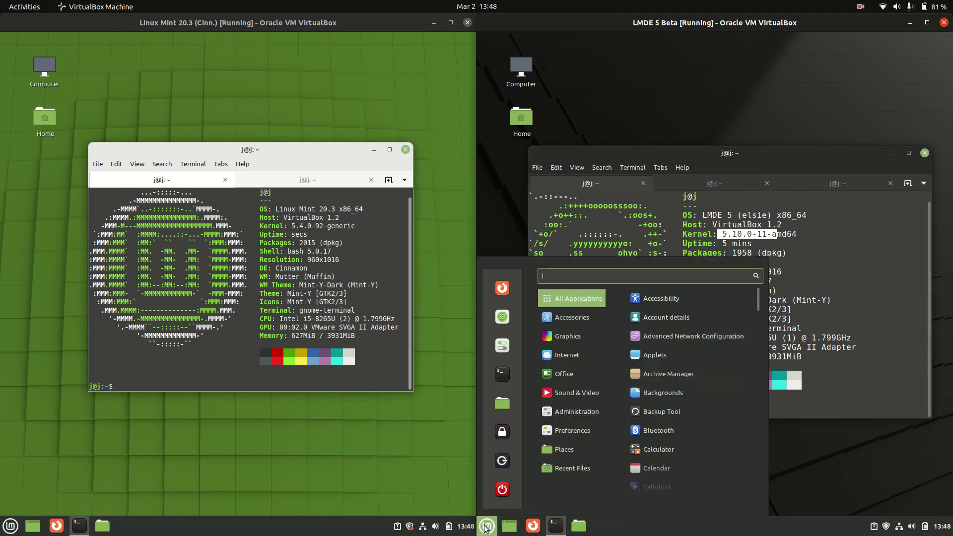
key("Escape")
left_click_drag(724, 157, 700, 164)
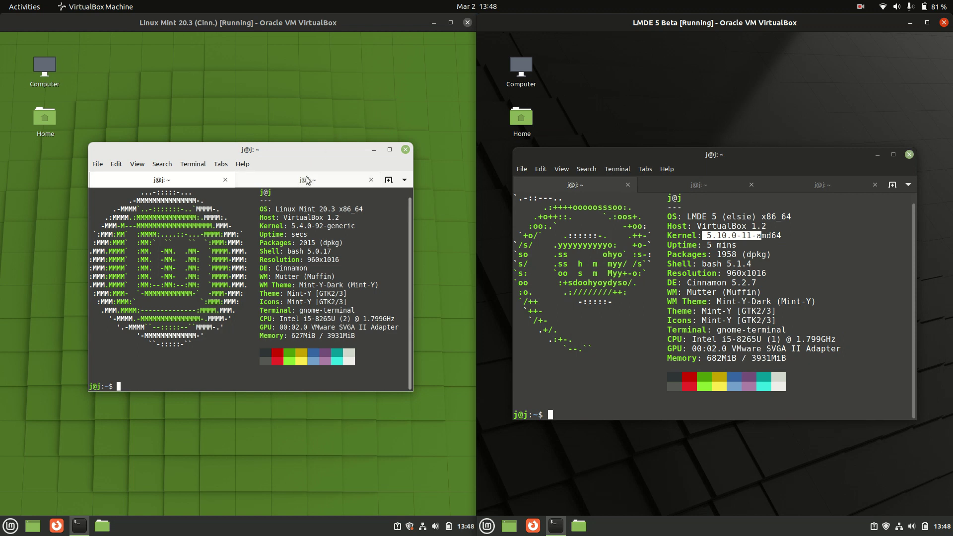
Switch the LMDE terminal to htop and reposition both guests' htop windows.
left_click(695, 184)
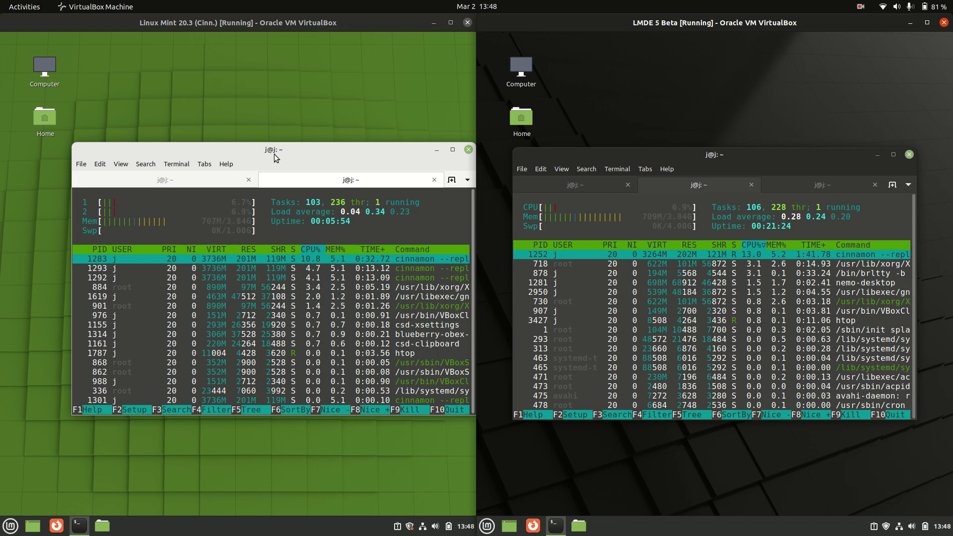
mouse_move(274, 149)
left_mouse_down()
mouse_move(253, 133)
mouse_move(290, 147)
left_mouse_up()
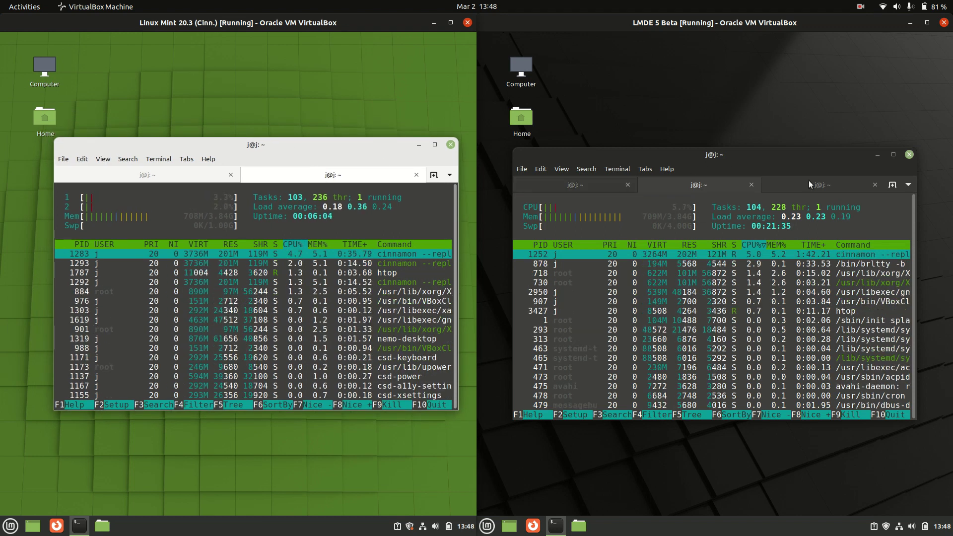
mouse_move(558, 153)
left_mouse_down()
mouse_move(546, 149)
mouse_move(571, 157)
left_mouse_up()
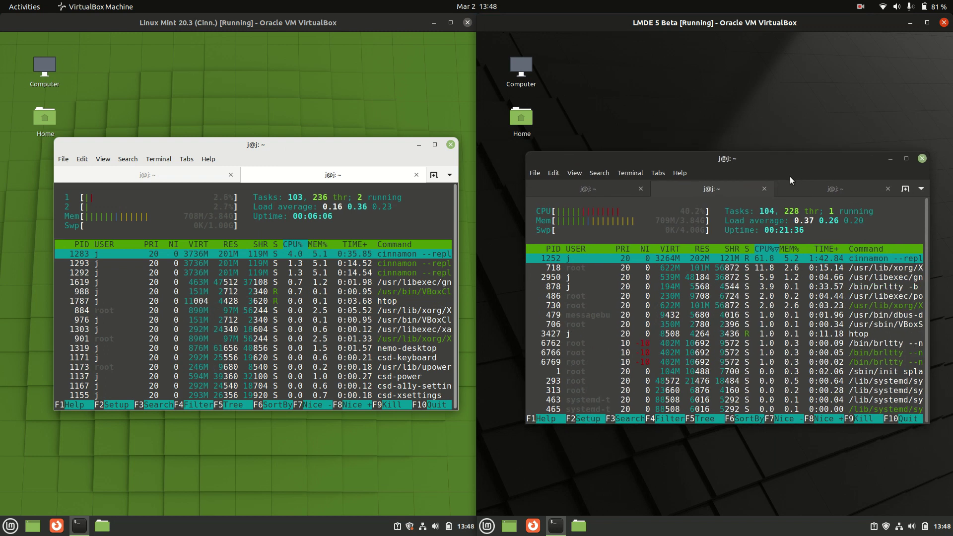
mouse_move(257, 159)
left_mouse_down()
mouse_move(248, 151)
mouse_move(258, 164)
left_mouse_up()
mouse_move(734, 163)
left_mouse_down()
mouse_move(731, 171)
mouse_move(745, 171)
left_mouse_up()
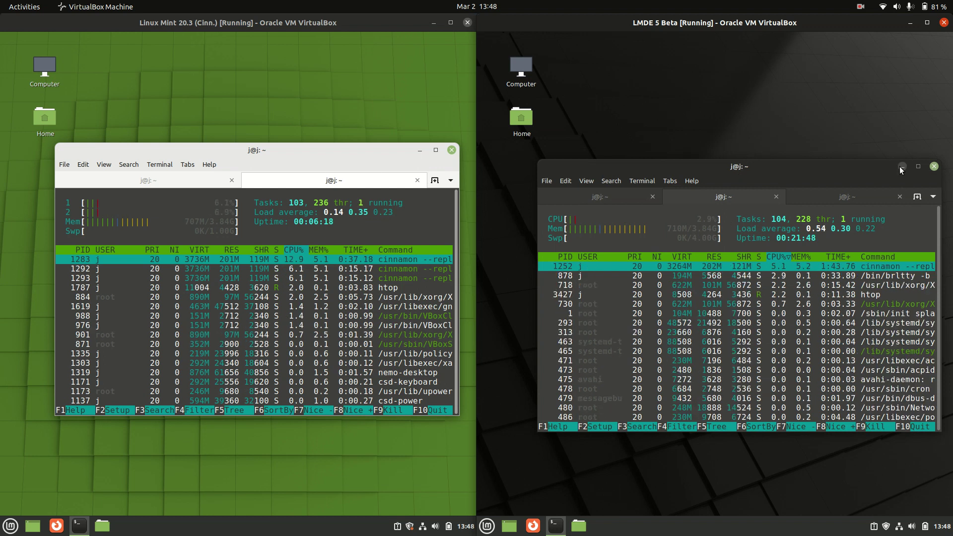
Nudge the Mint terminal down, then minimize the terminals in both Mint and LMDE.
left_click_drag(353, 152, 355, 156)
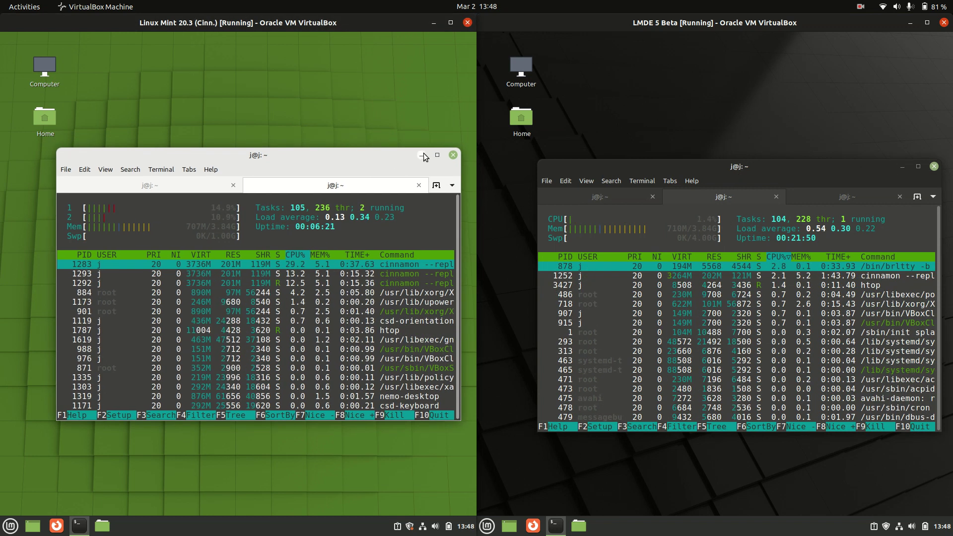
left_click(424, 157)
left_click(902, 167)
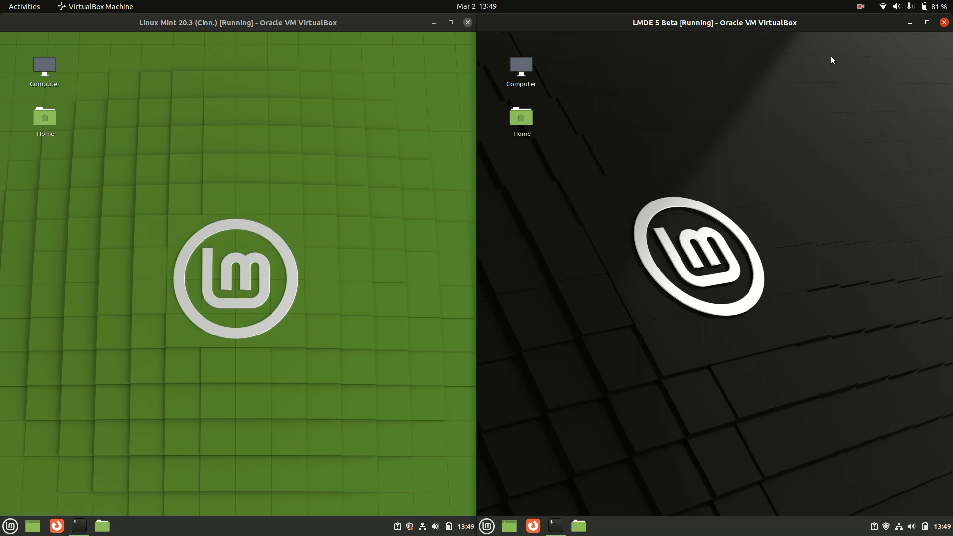
left_click(860, 6)
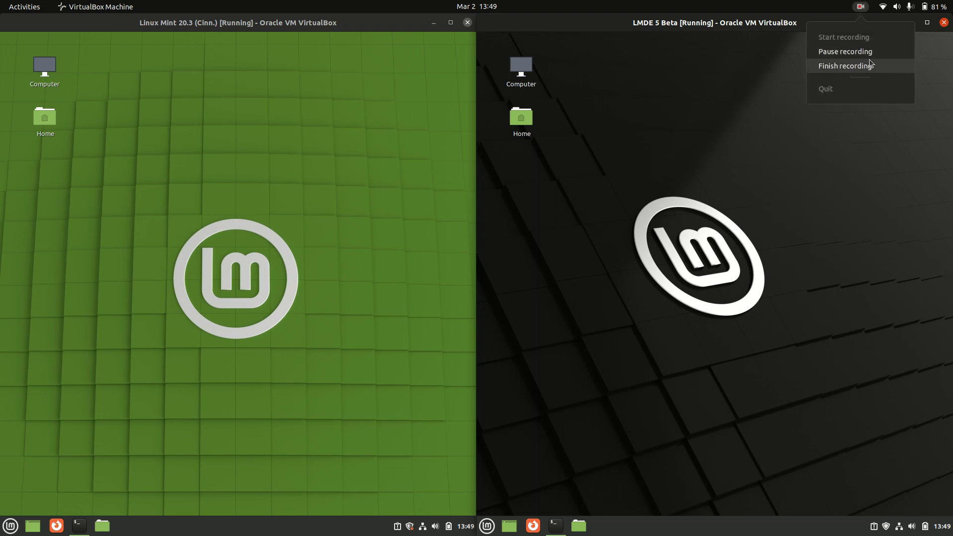